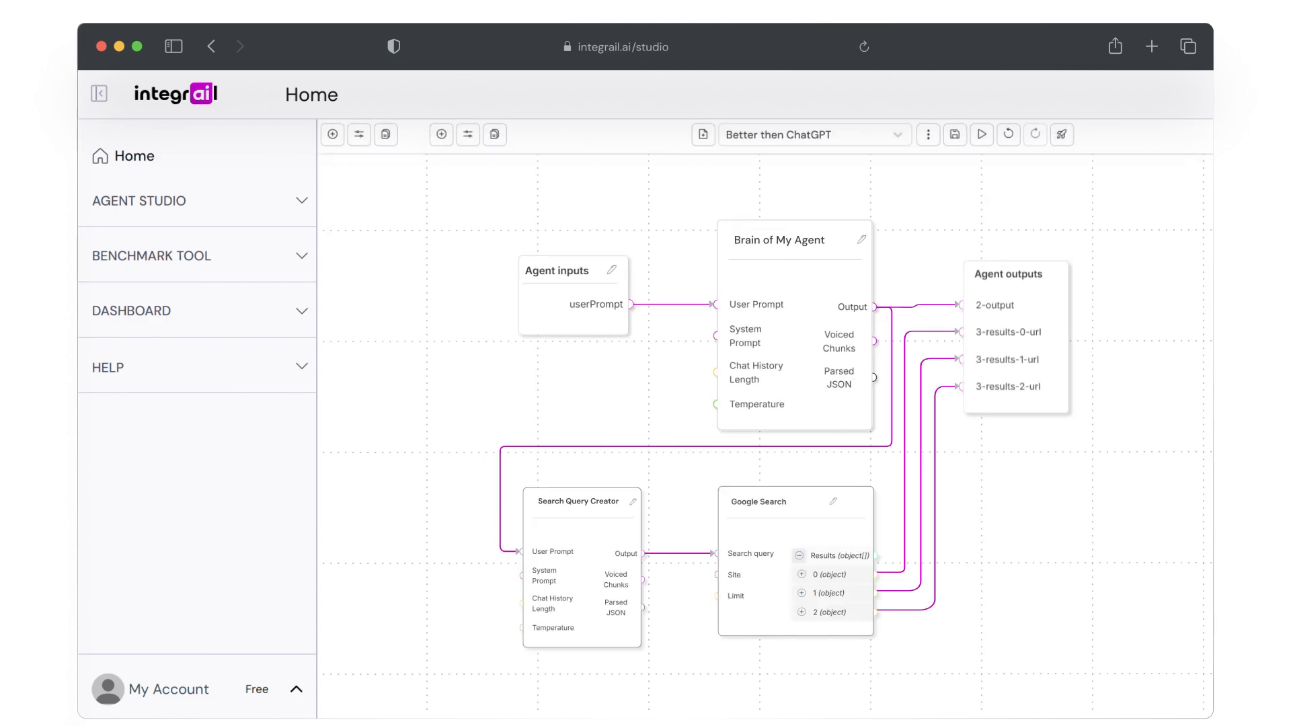
Add a new LLM node and set its model to chatgpt-4o-latest
left_click(334, 135)
scroll(429, 404, "down", 5)
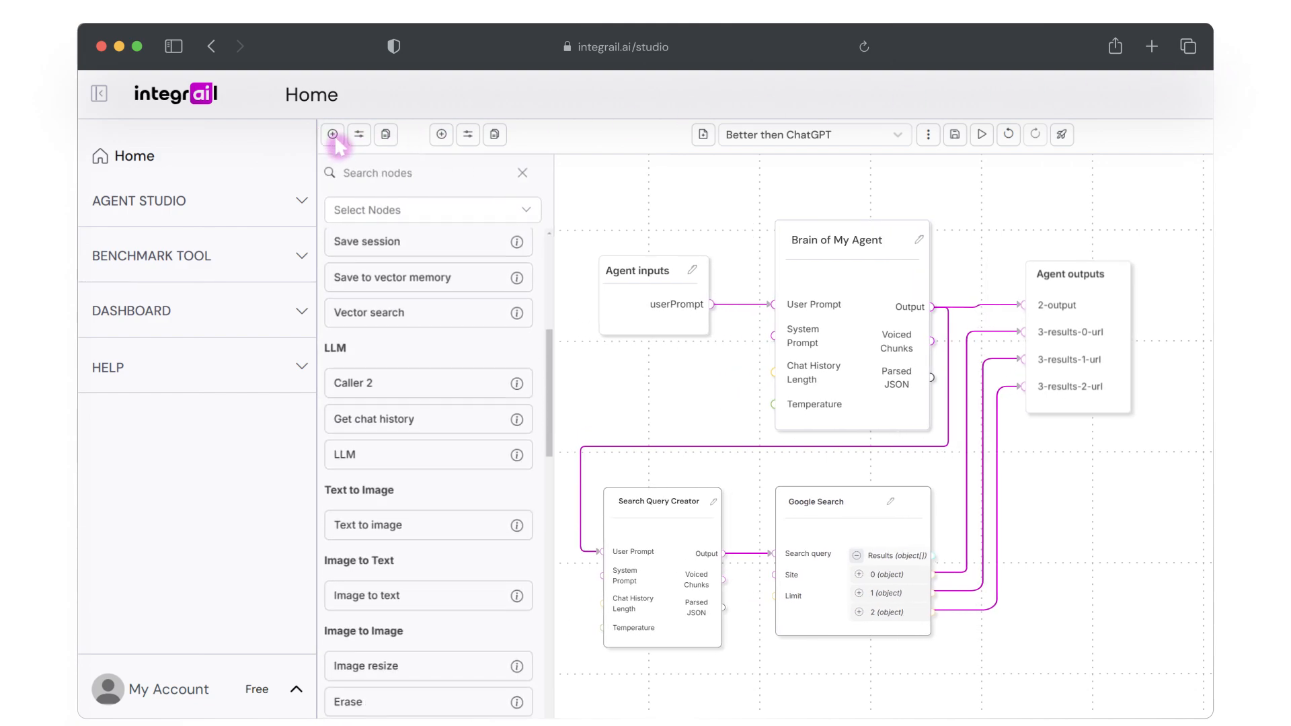
left_click(428, 470)
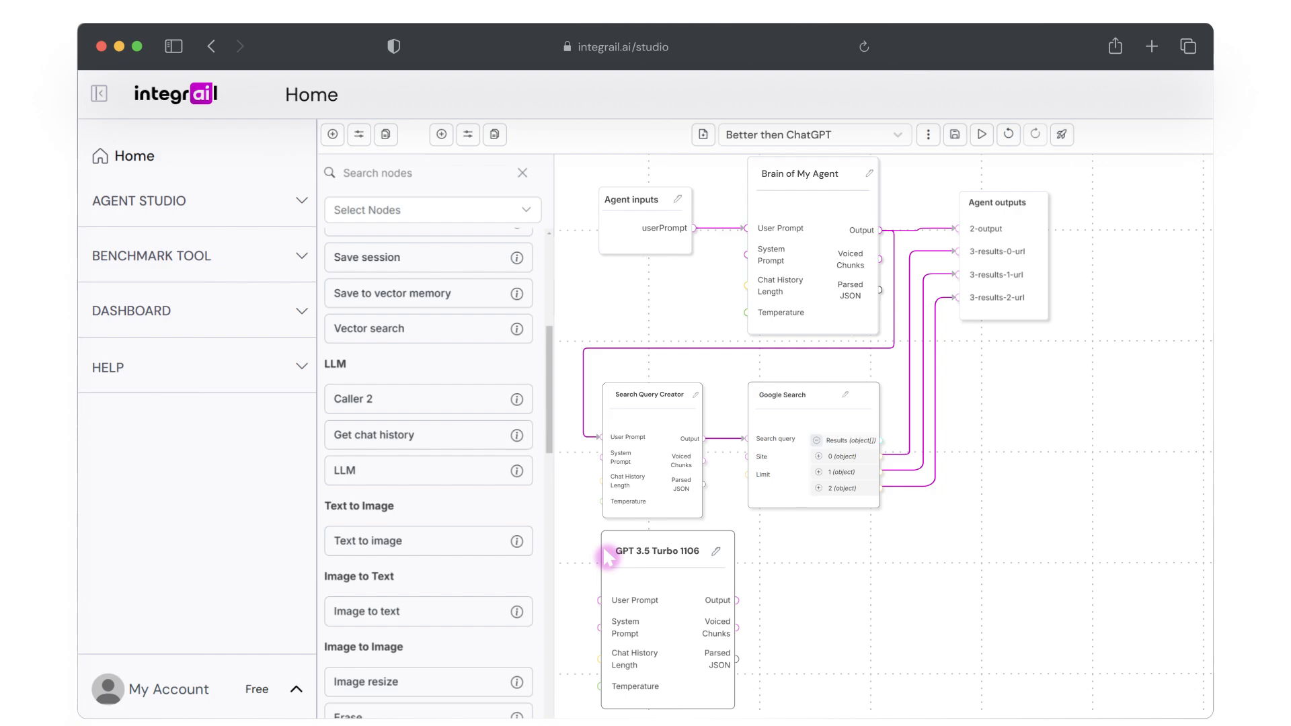
left_click(662, 580)
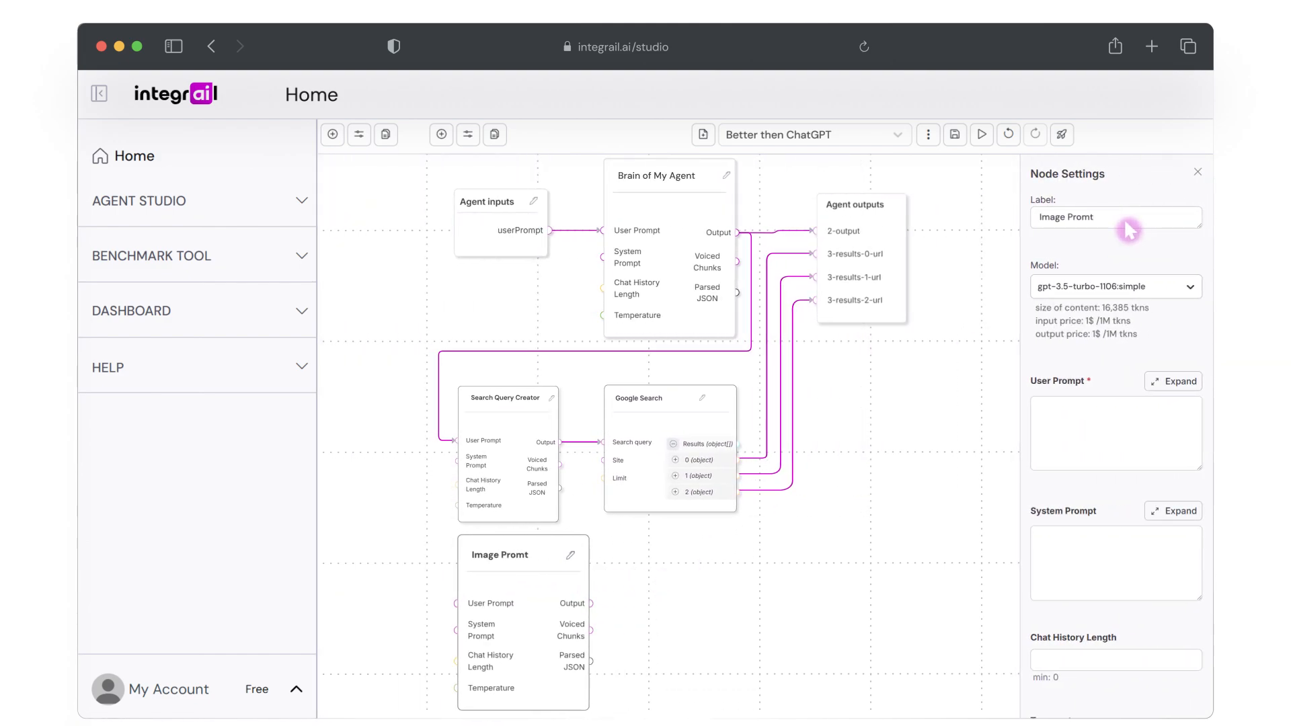
left_click(1191, 291)
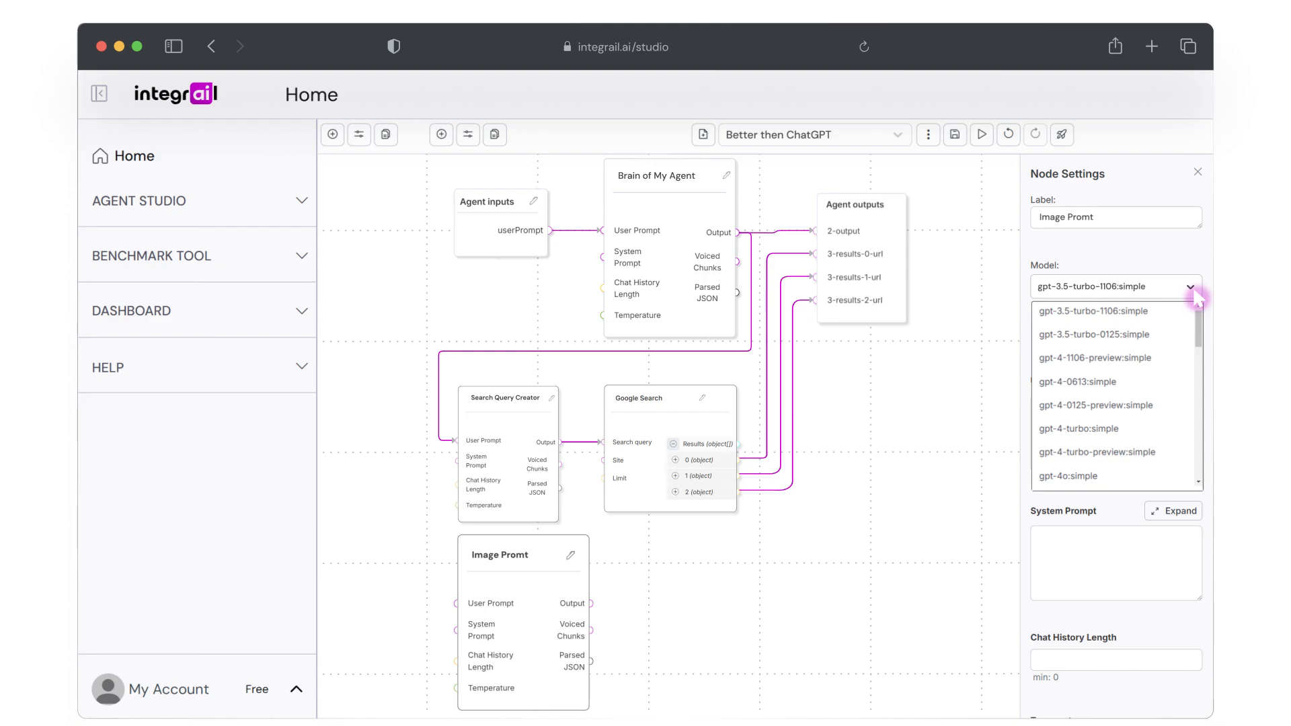
scroll(1130, 394, "down", 3)
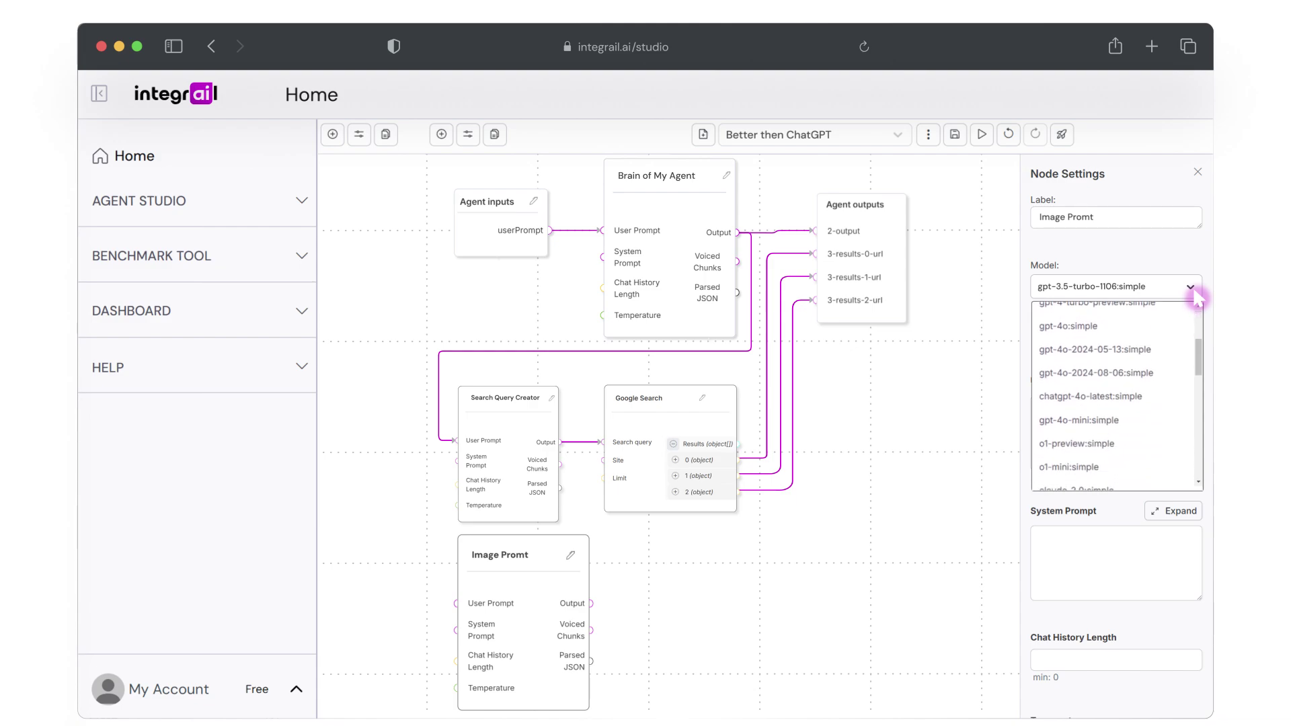
left_click(1088, 408)
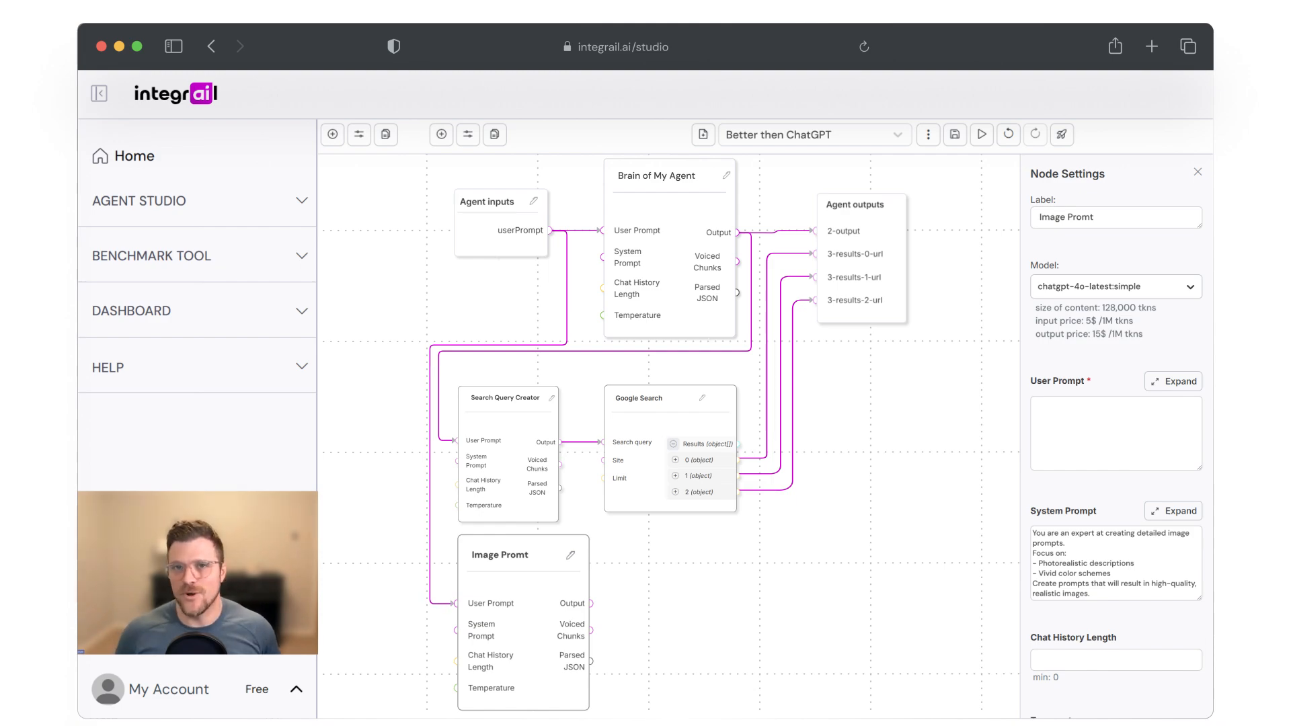
Save the agent and add a Text to image node to the canvas
left_click(956, 134)
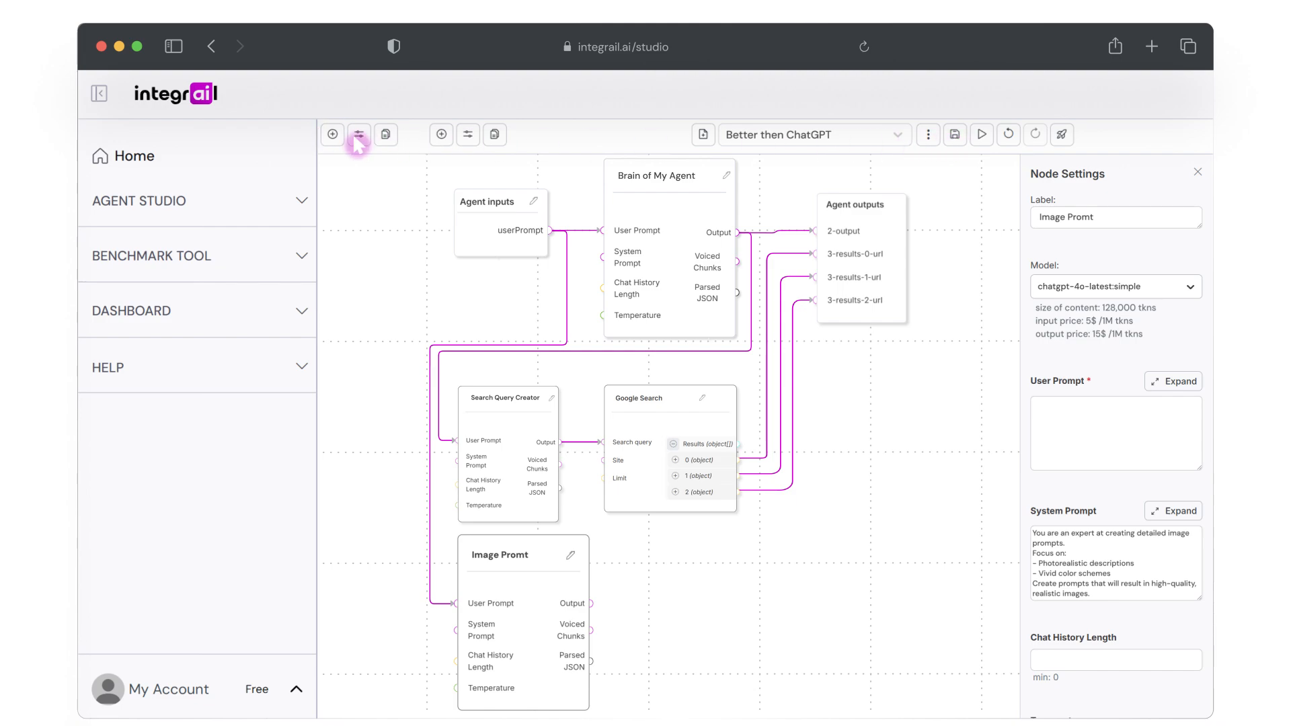
left_click(332, 134)
scroll(429, 455, "down", 5)
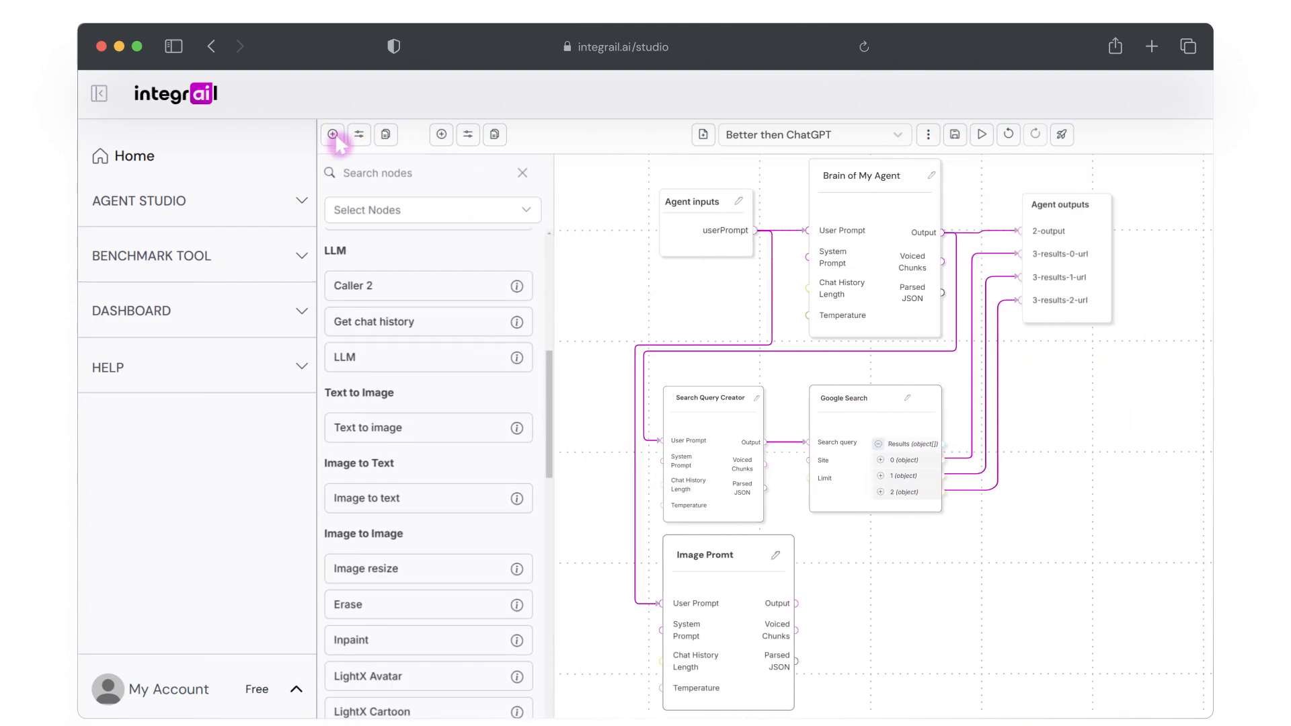
left_click(403, 443)
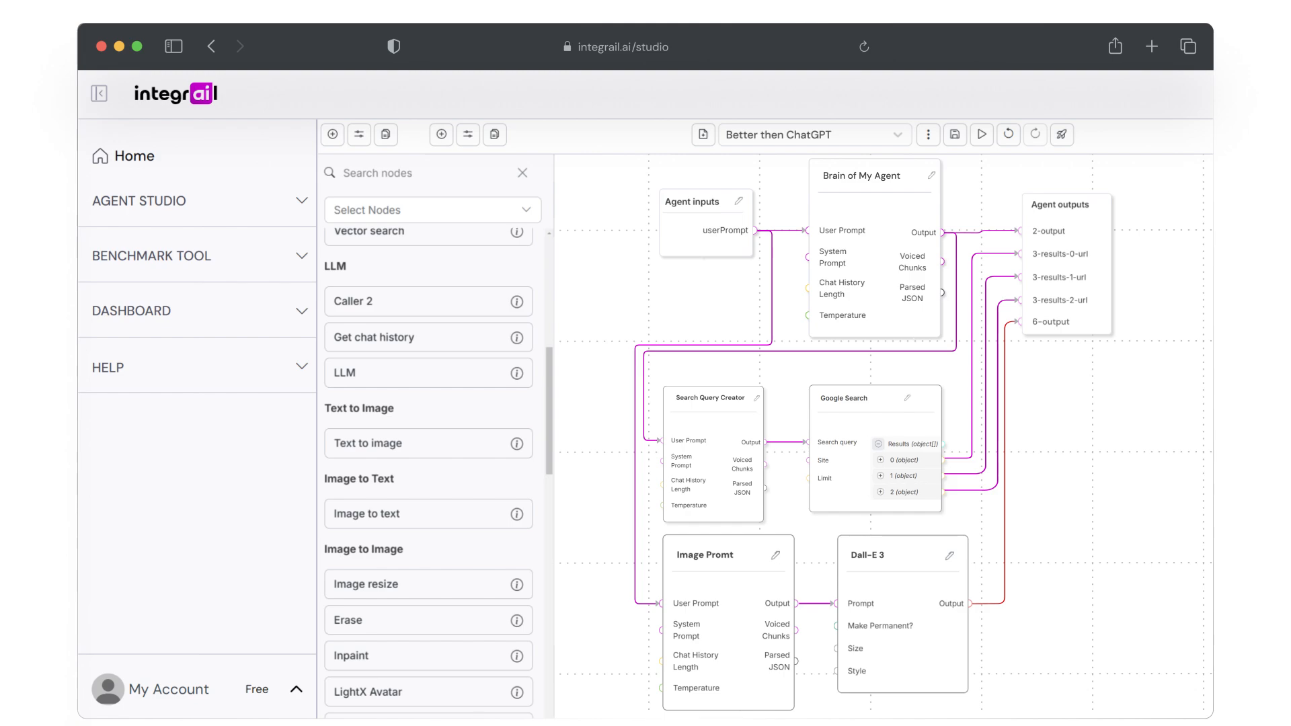
Clear the Dall-E 3 node's label so it can be renamed Image
left_click(898, 561)
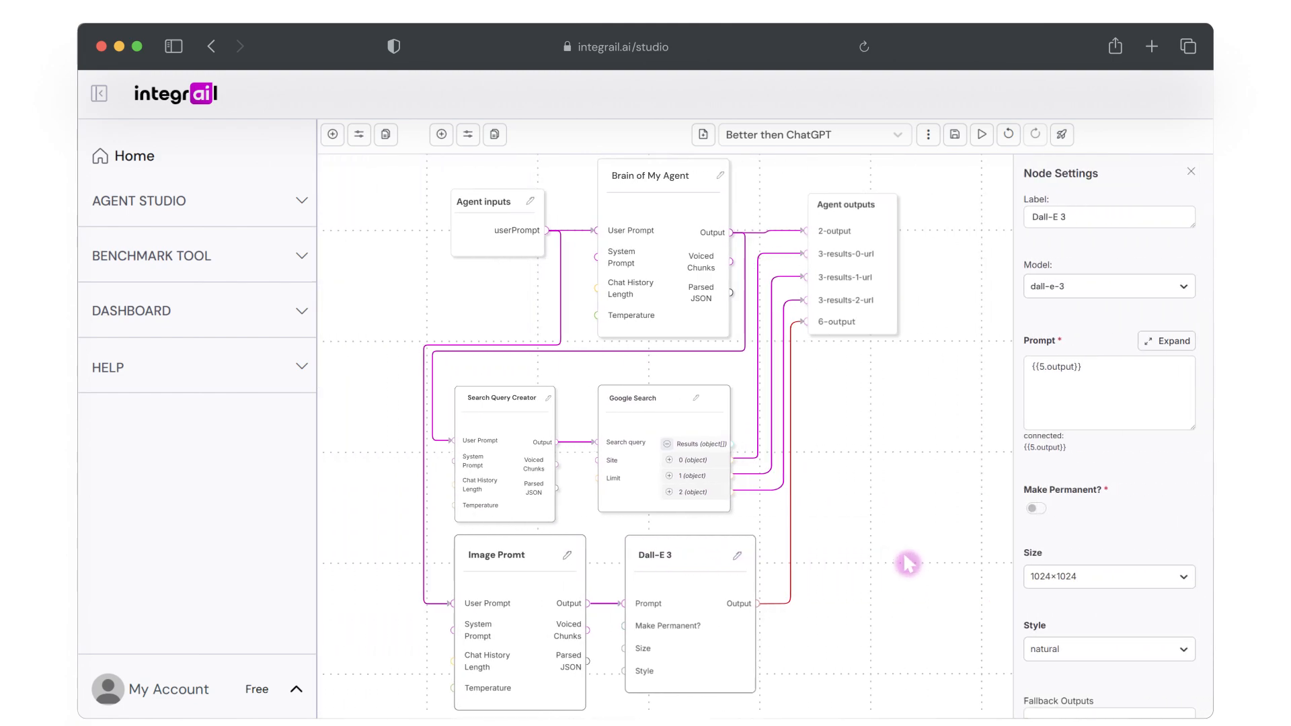
left_click(1056, 220)
key("super+a")
key("BackSpace")
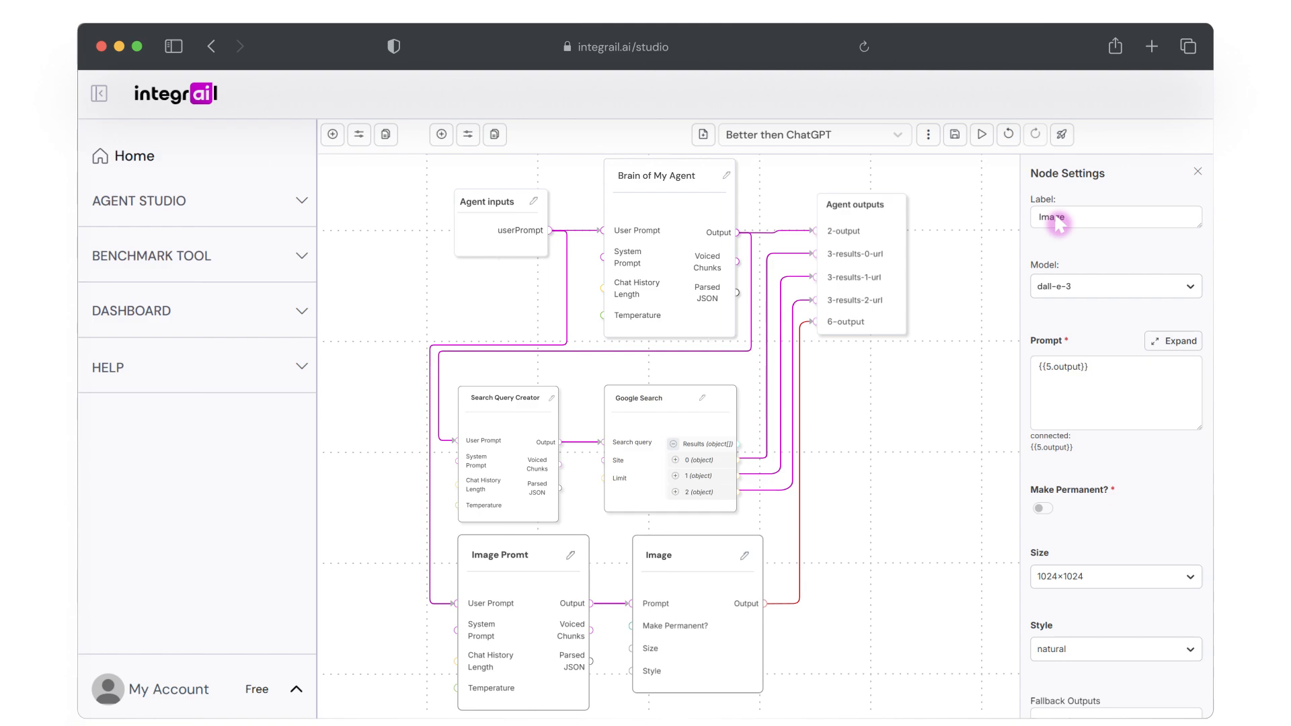
Switch the Image node's model to bfl/flux-pro-1.1 and select the Agent inputs node
left_click(1117, 287)
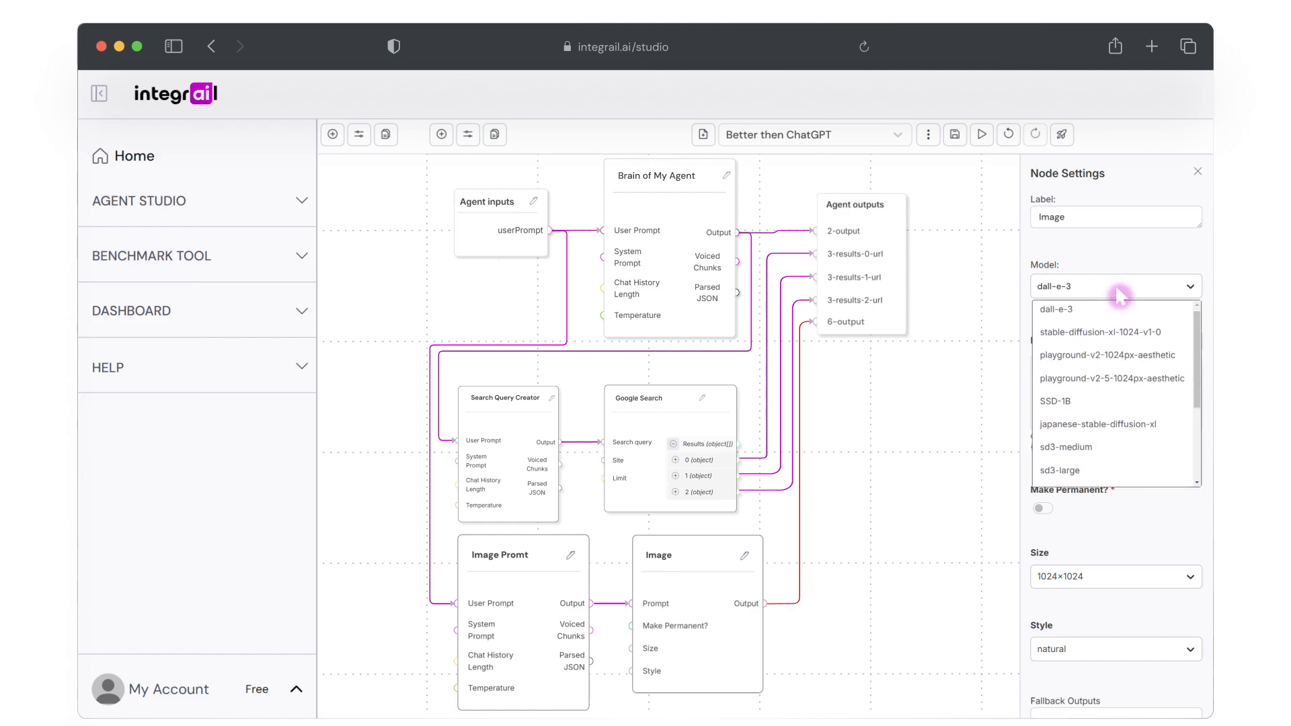
scroll(1114, 323, "down", 3)
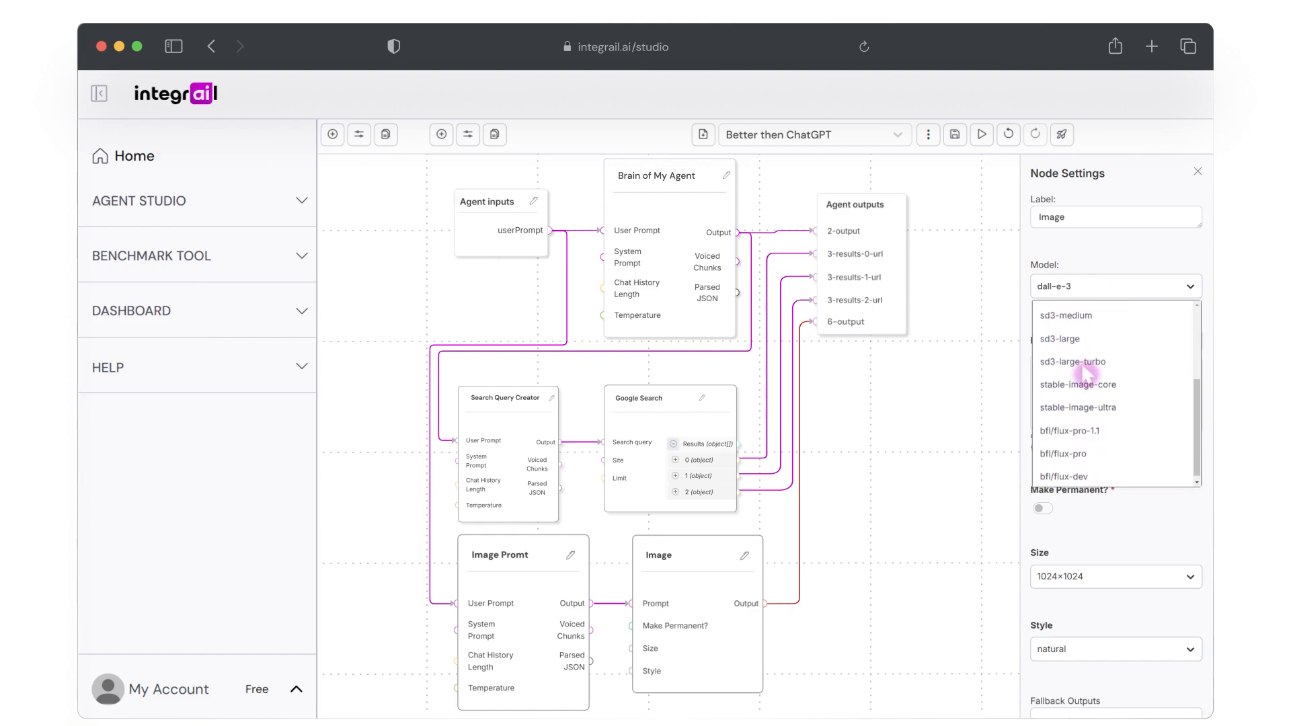
left_click(1059, 432)
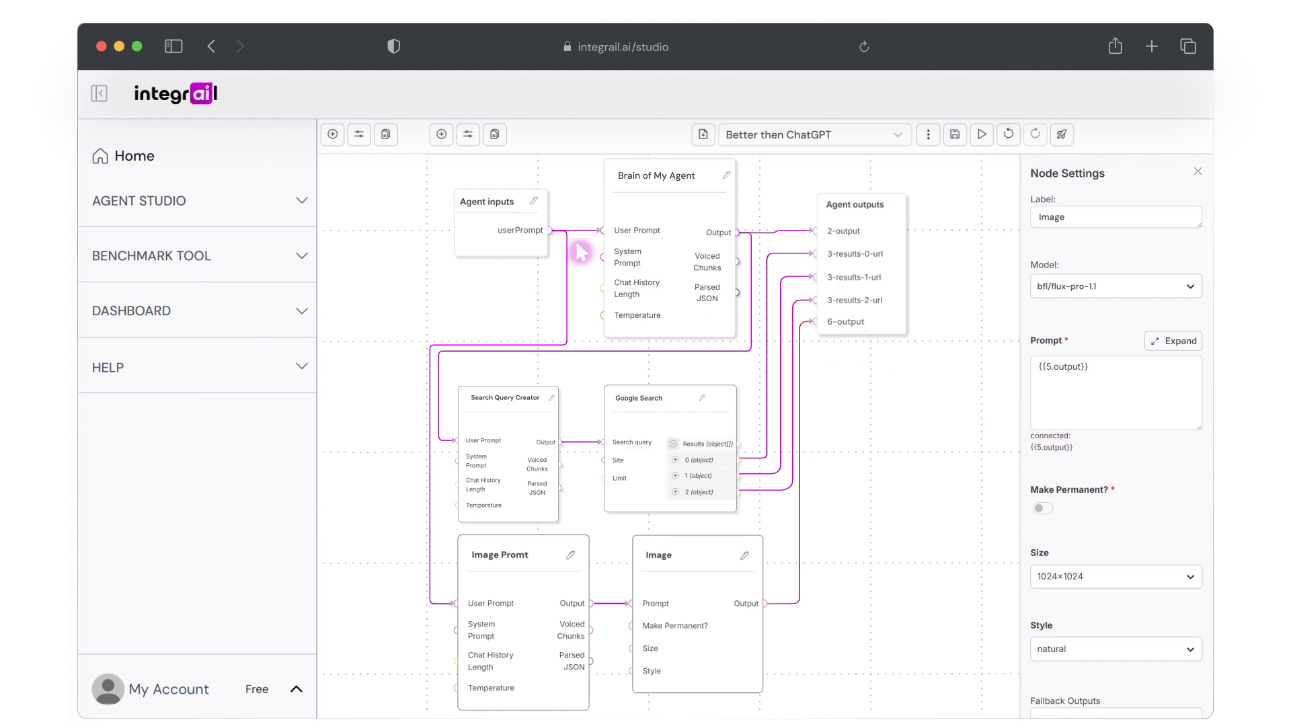
left_click(493, 215)
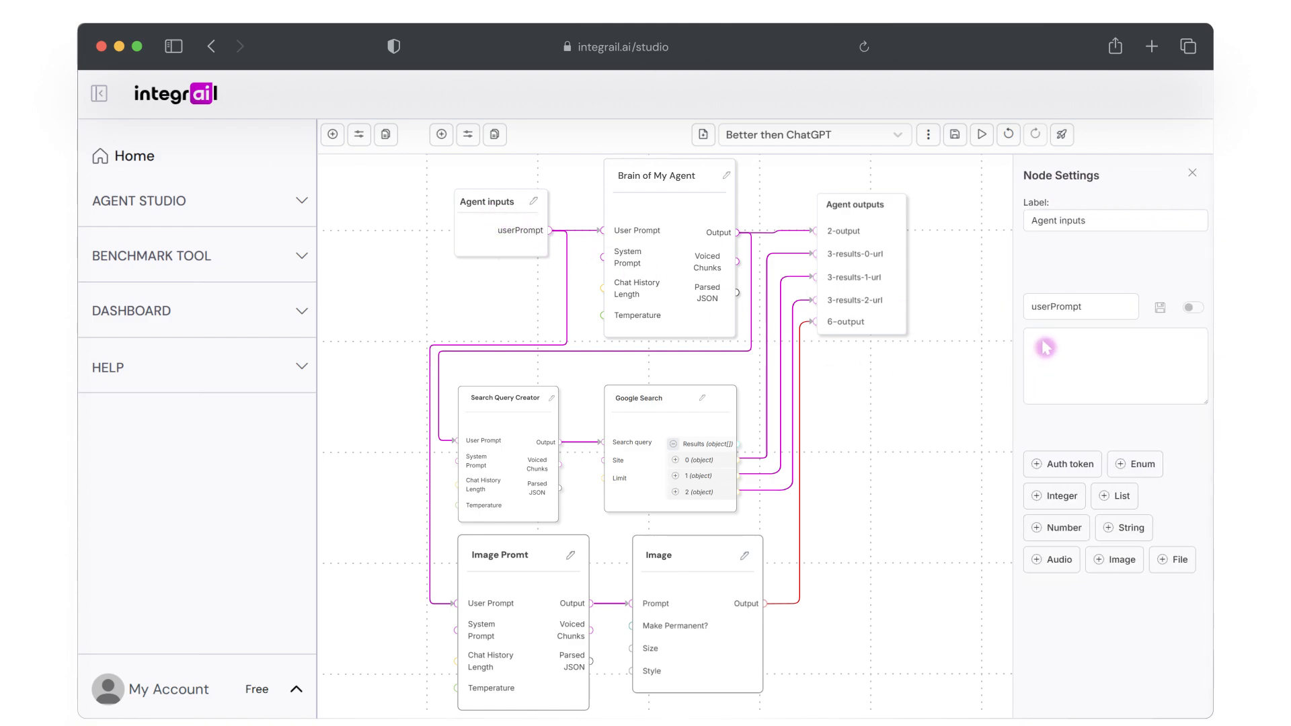
Paste the New York City holidays story request as userPrompt, run the agent and go to Chat with agents
left_click(1044, 347)
type("Write me a story about New York City during the Holidays")
left_click(981, 134)
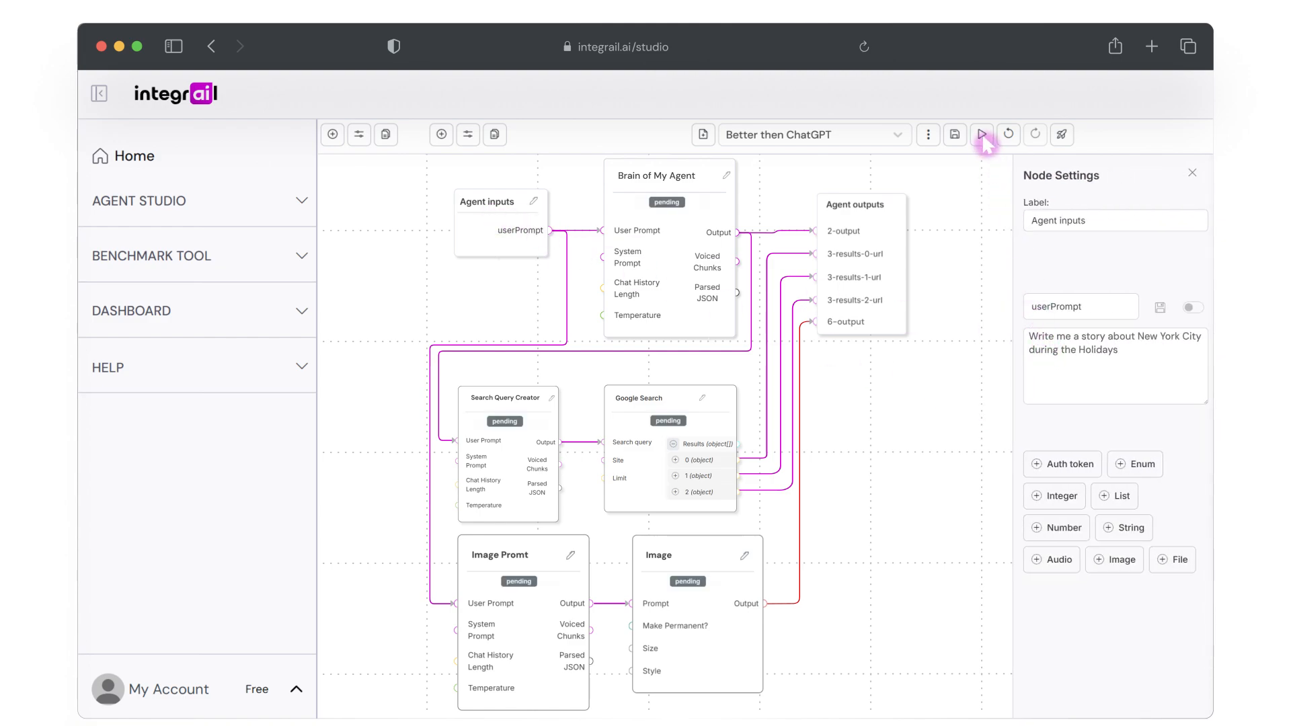
left_click(300, 204)
left_click(182, 285)
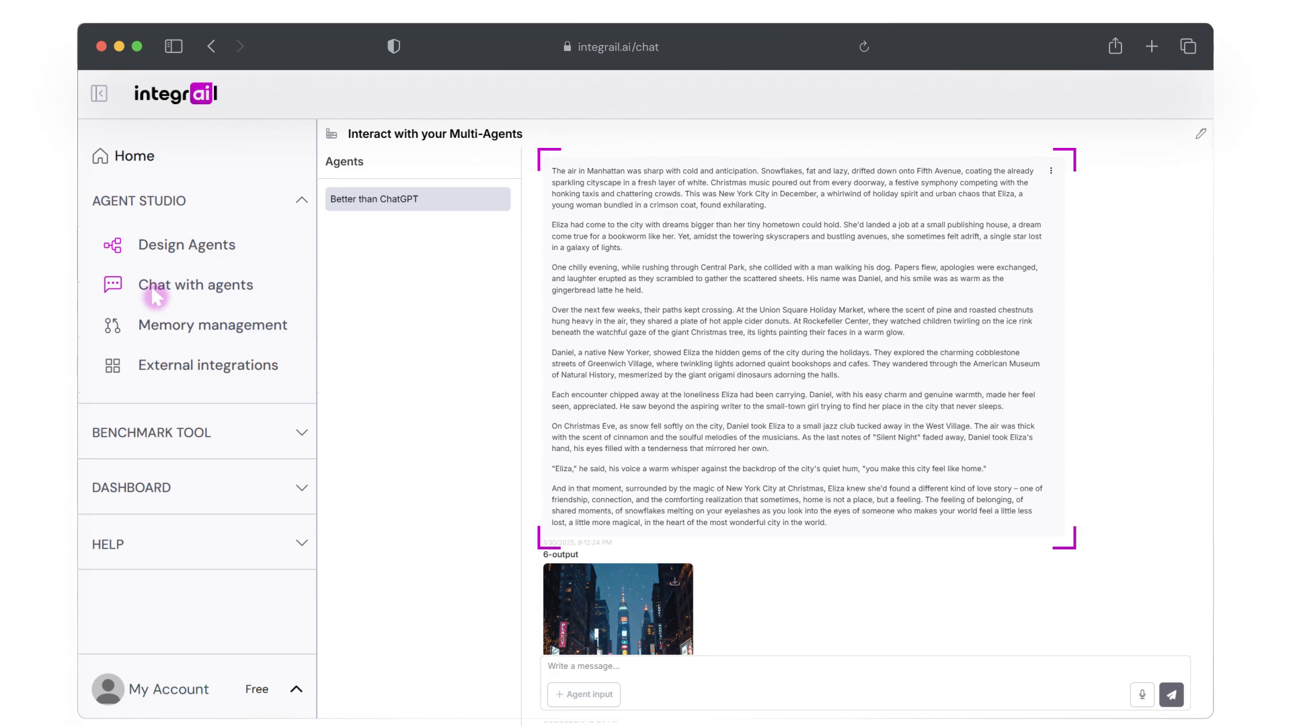
Enlarge the generated snowy New York City street image in the chat lightbox
left_click(641, 593)
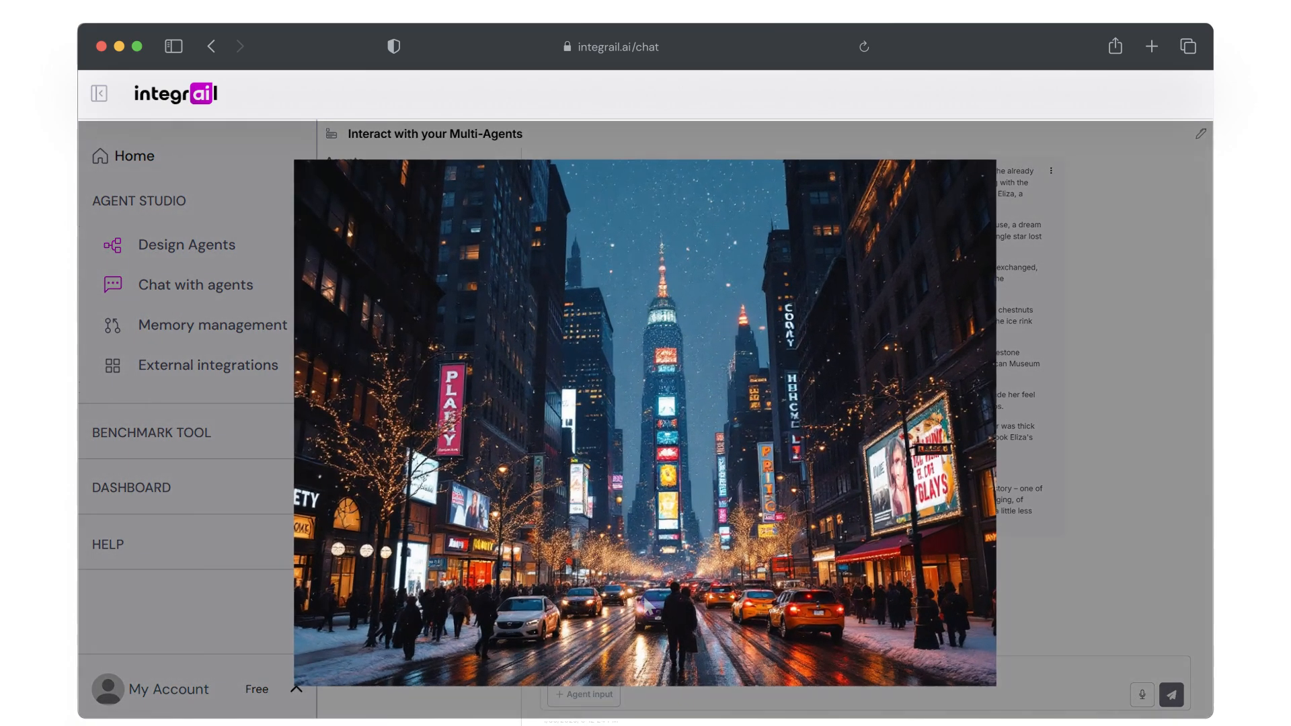